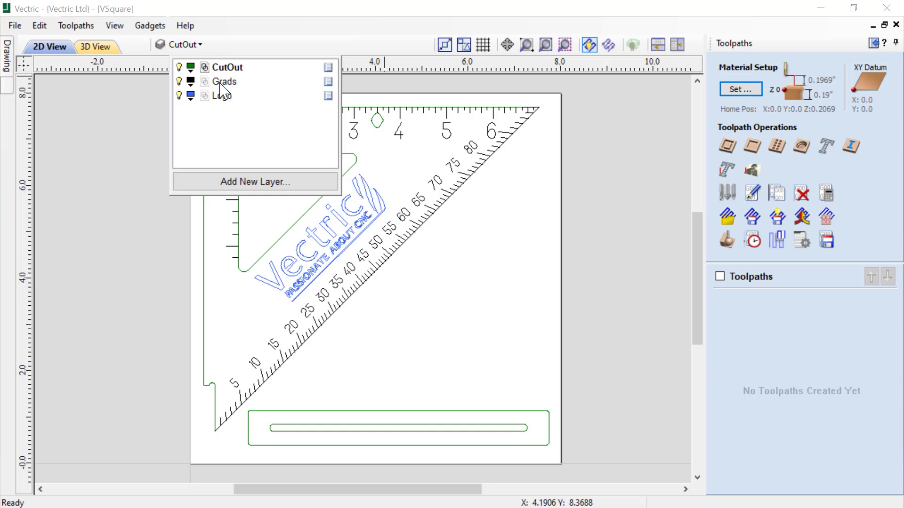
Select all vectors on the Grads layer and start a Laser Cut & Fill toolpath for them.
right_click(220, 84)
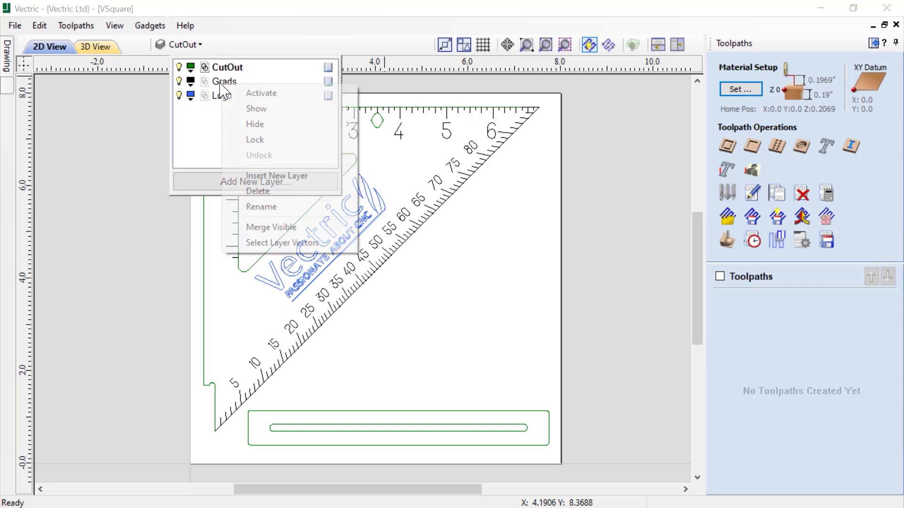
left_click(263, 243)
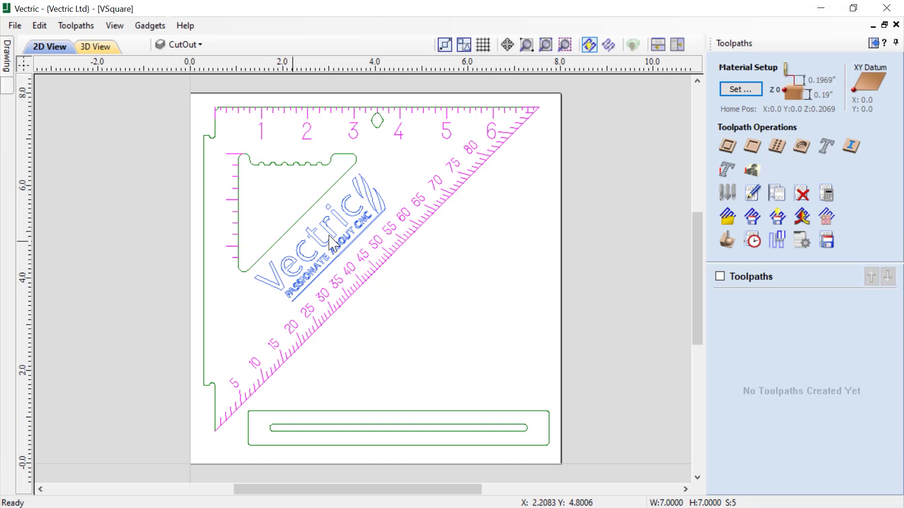
left_click(727, 171)
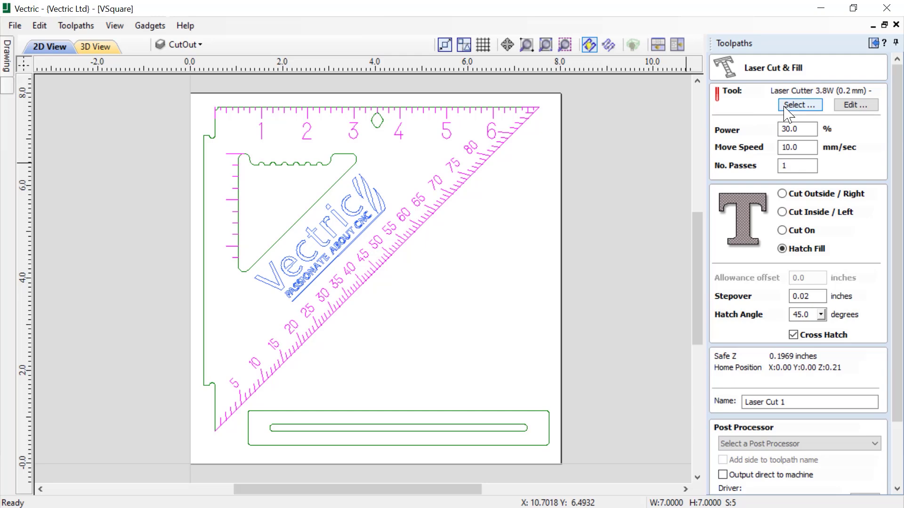
Browse the tool database's laser tools for corrugated cardboard and black craft foam, and return to the Plywood material.
left_click(799, 105)
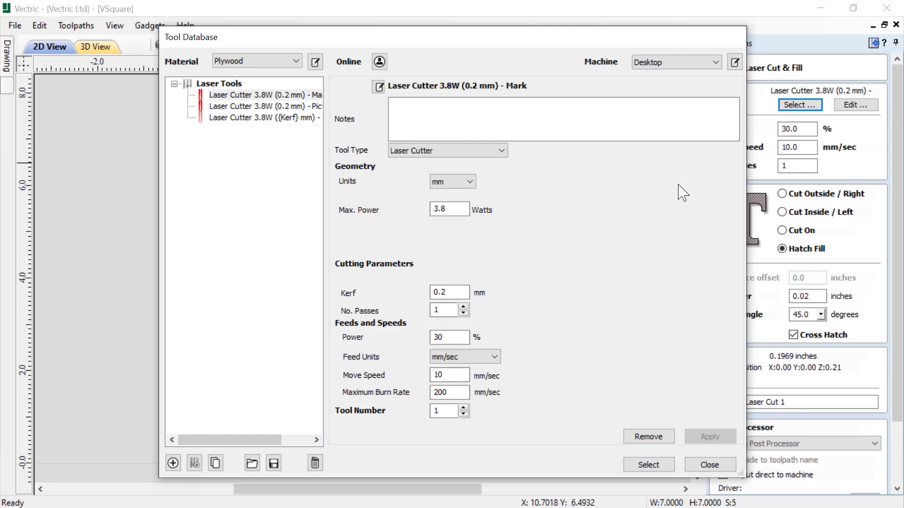
left_click(297, 61)
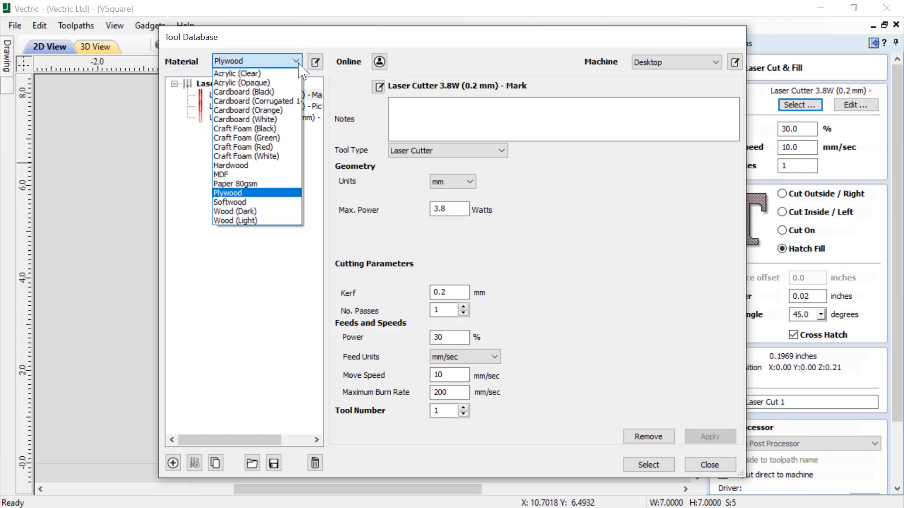
left_click(270, 101)
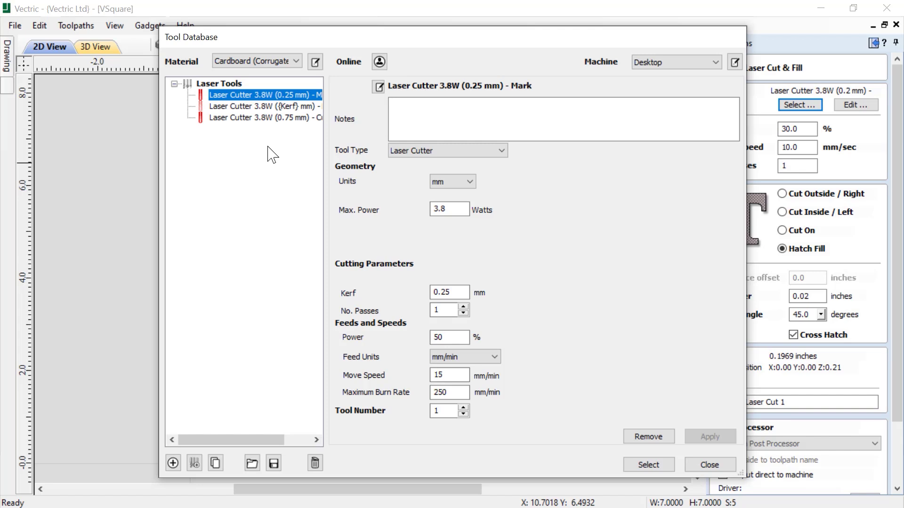
left_click(292, 61)
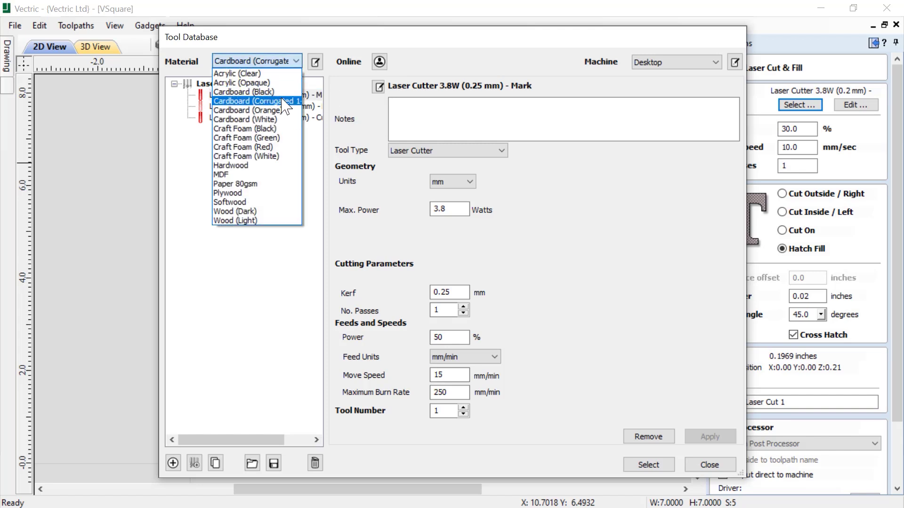
left_click(278, 128)
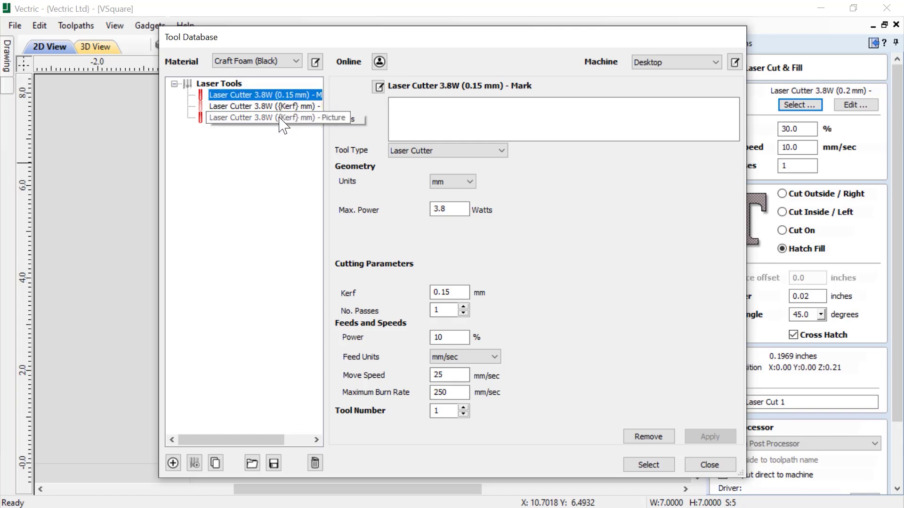
left_click(295, 62)
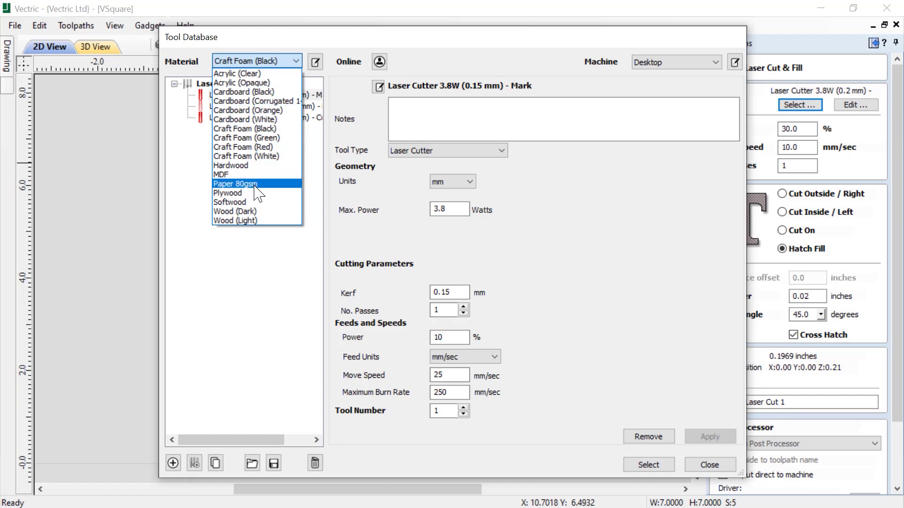
left_click(255, 201)
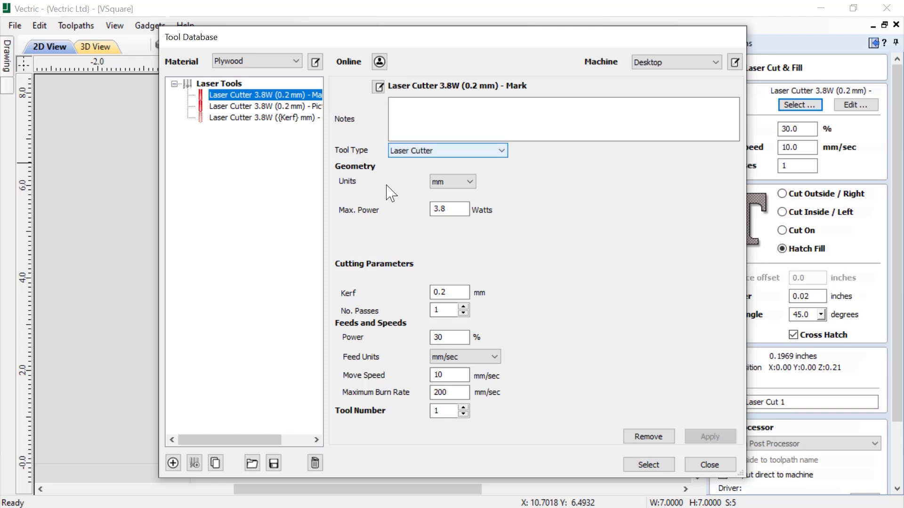
Compare the cutting parameters, feeds and speeds of the Plywood Mark and Picture laser tools.
left_click(264, 106)
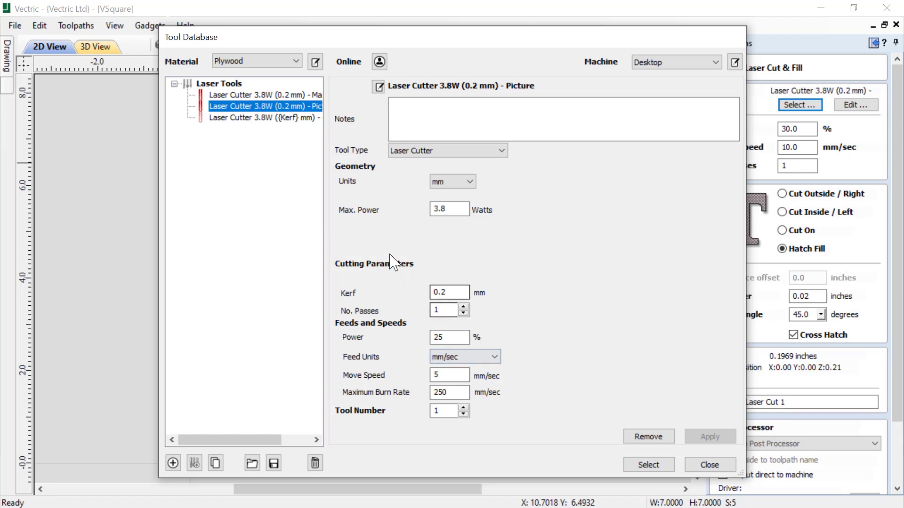
left_click(282, 95)
left_click(282, 106)
left_click(283, 95)
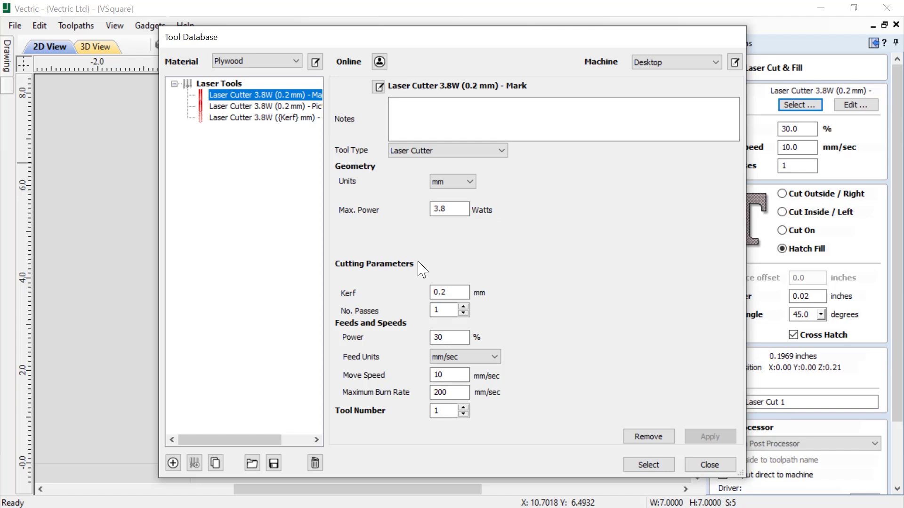
Examine the Mark tool's name format and the variables that can be inserted, and leave the format unedited.
left_click(379, 87)
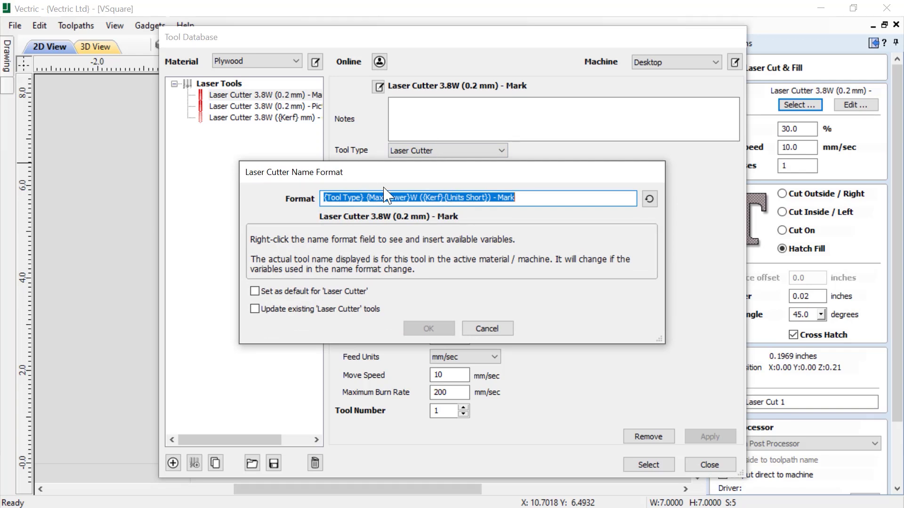
right_click(534, 198)
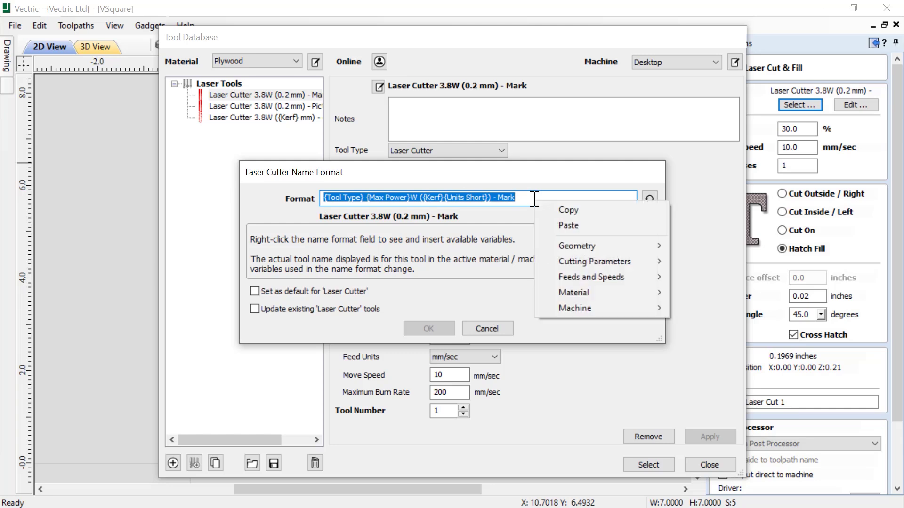
mouse_move(566, 250)
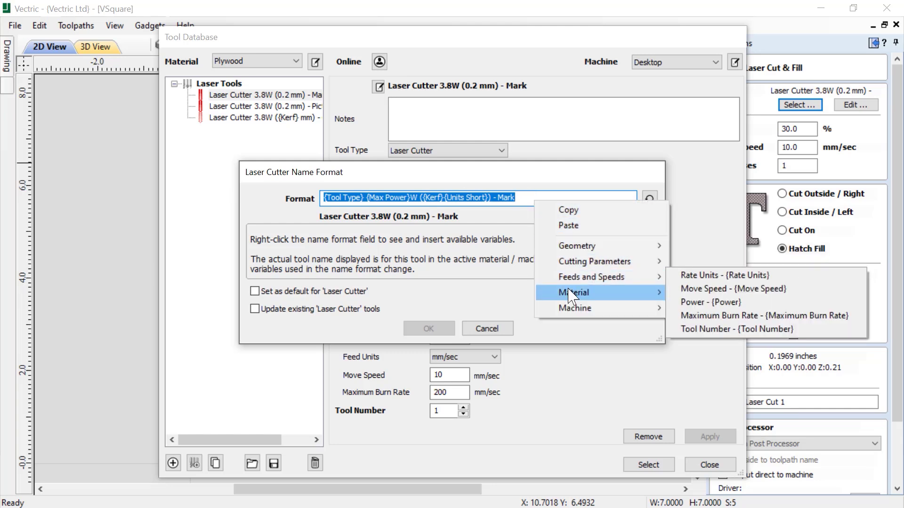
mouse_move(574, 310)
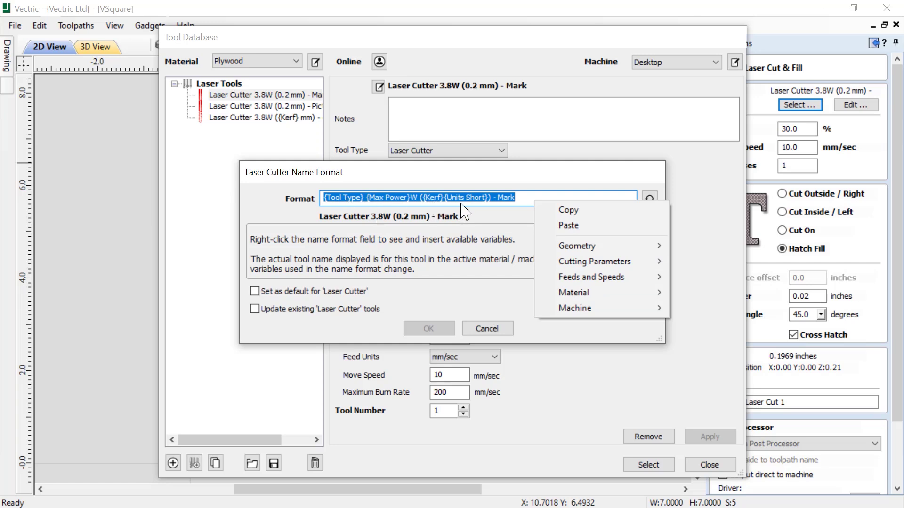
left_click(496, 217)
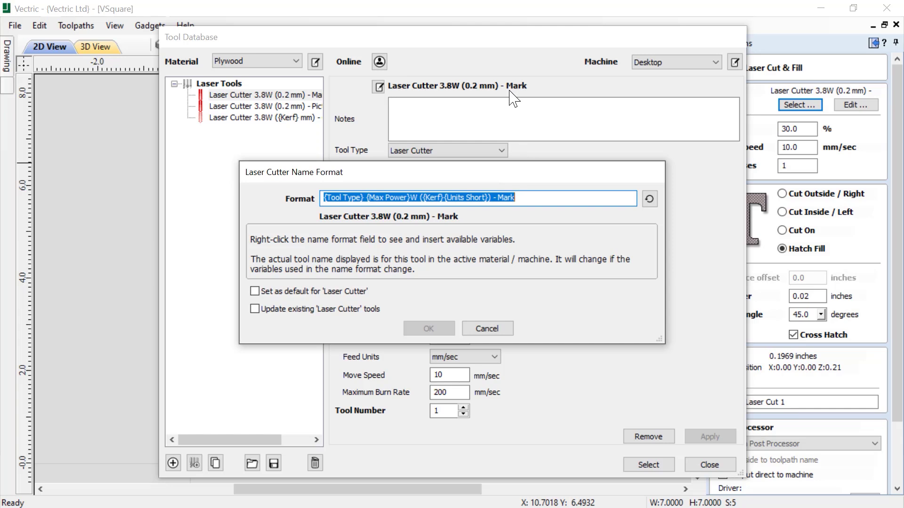
left_click(484, 330)
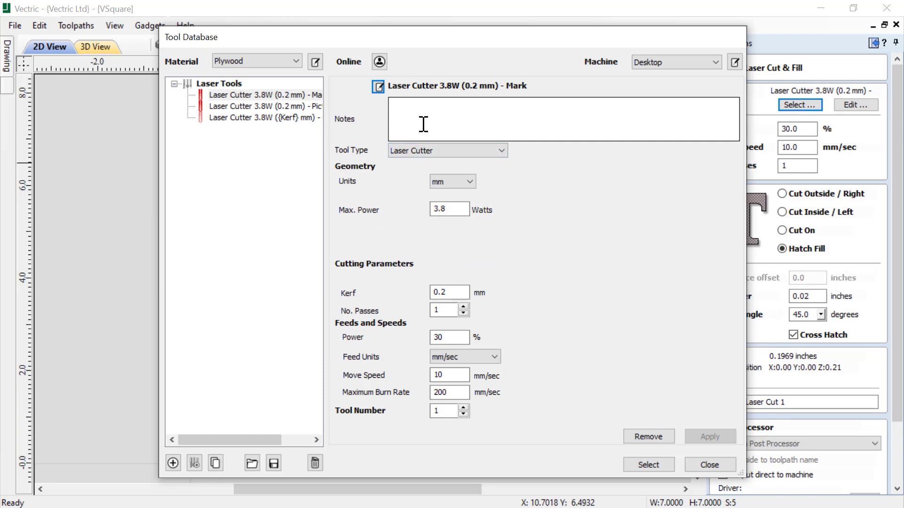
Check which tool types and geometry units are available for the Mark laser tool.
left_click(500, 152)
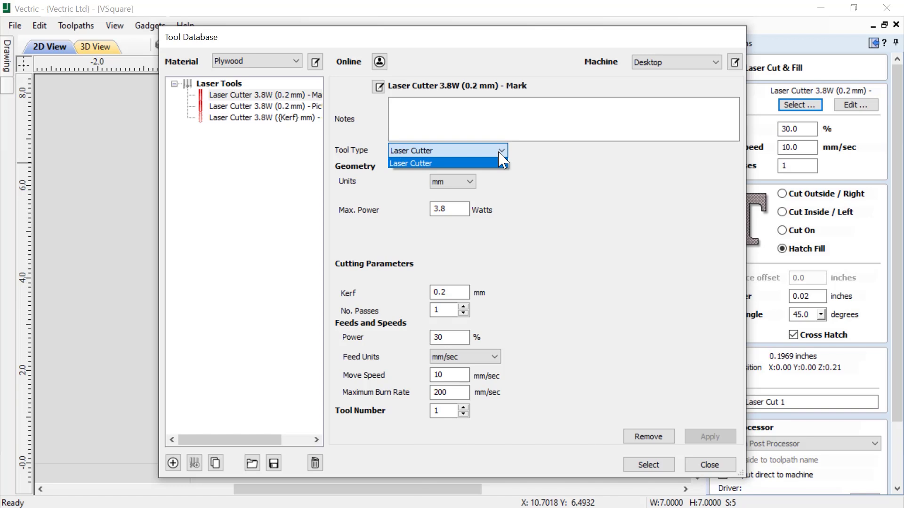
left_click(499, 155)
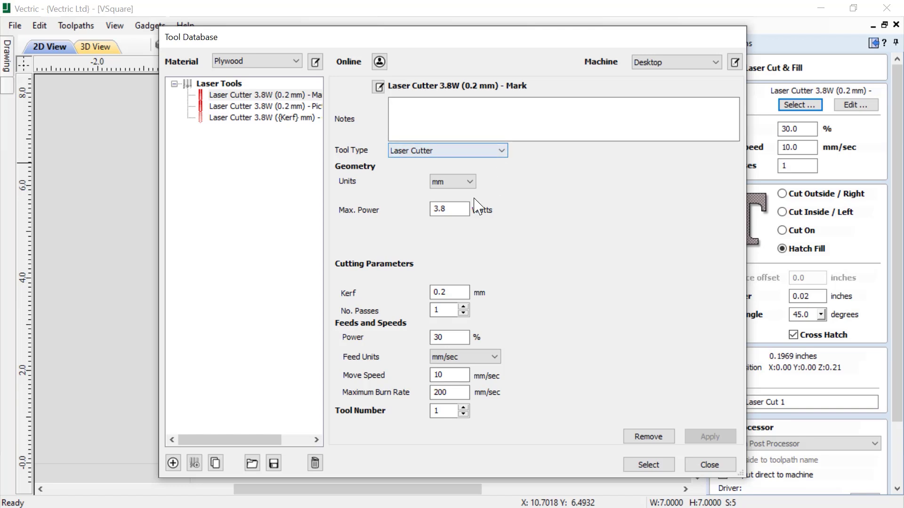
left_click(471, 183)
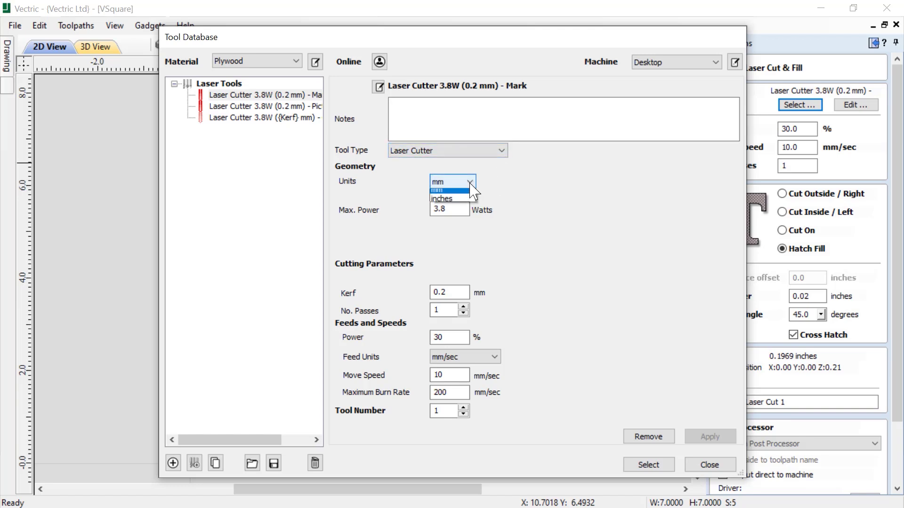
left_click(471, 187)
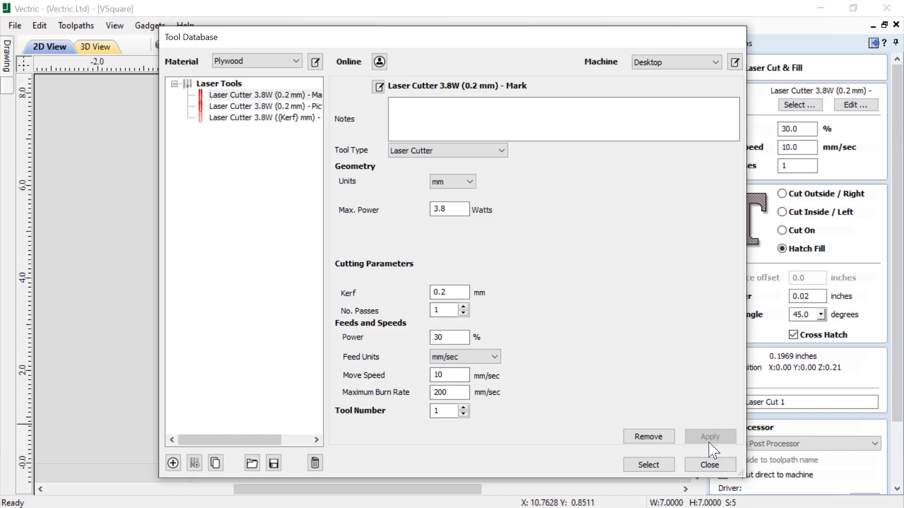
Assign the Plywood Laser Cutter 3.8W (0.2 mm) - Mark tool to the toolpath and review its editable settings.
left_click(666, 468)
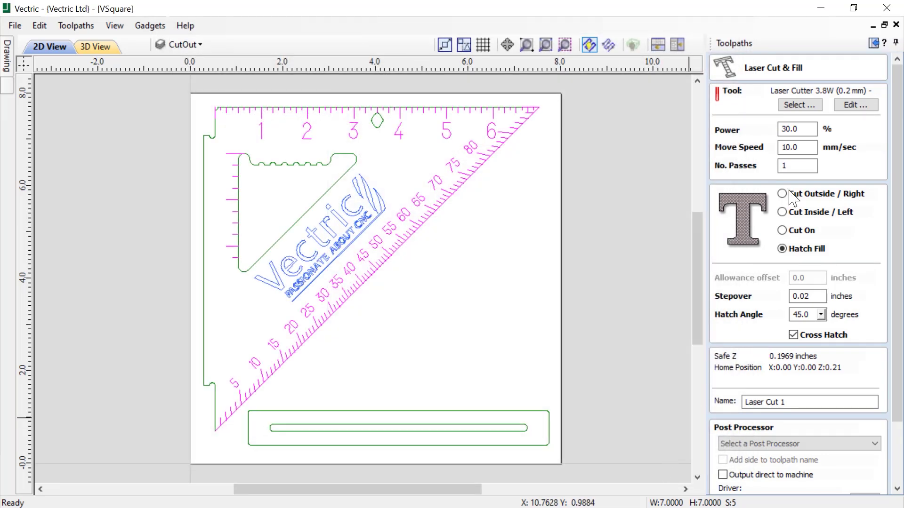
left_click(864, 108)
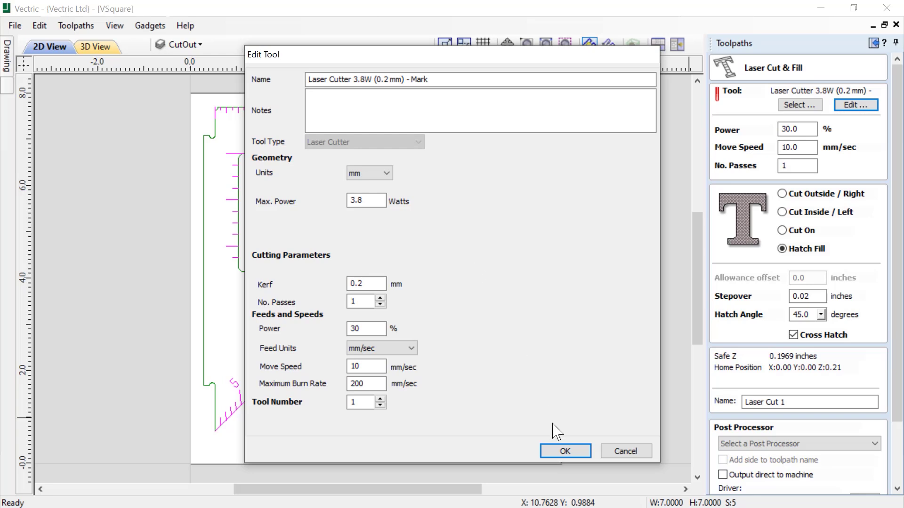
left_click(629, 451)
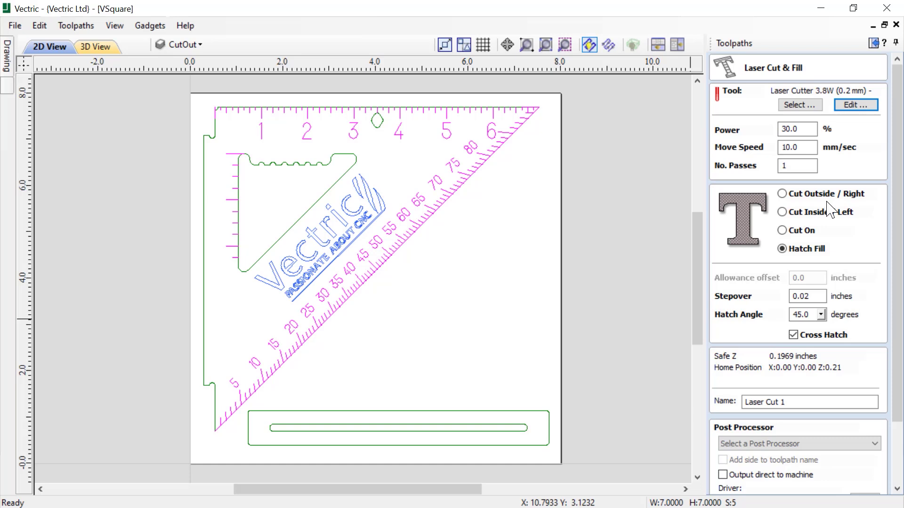
Set the laser toolpath to Cut On the selected vectors and name it Grads.
left_click(784, 232)
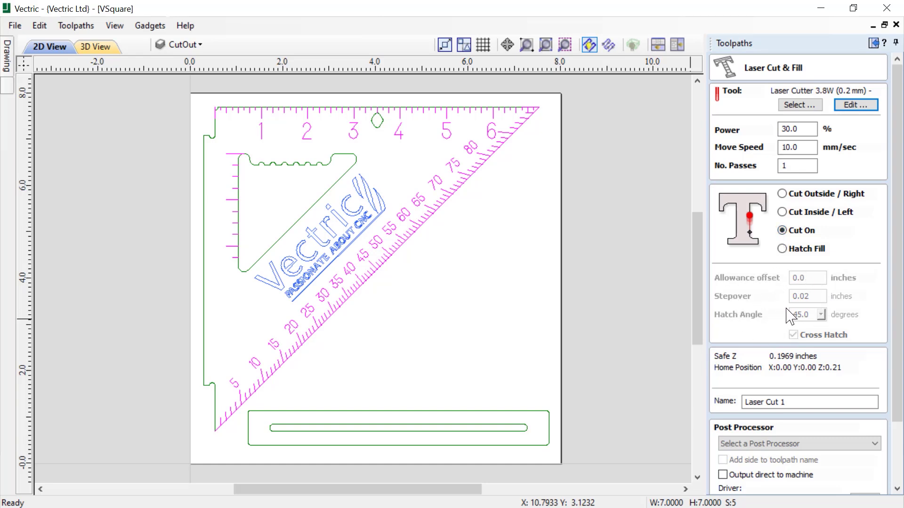
left_click(782, 195)
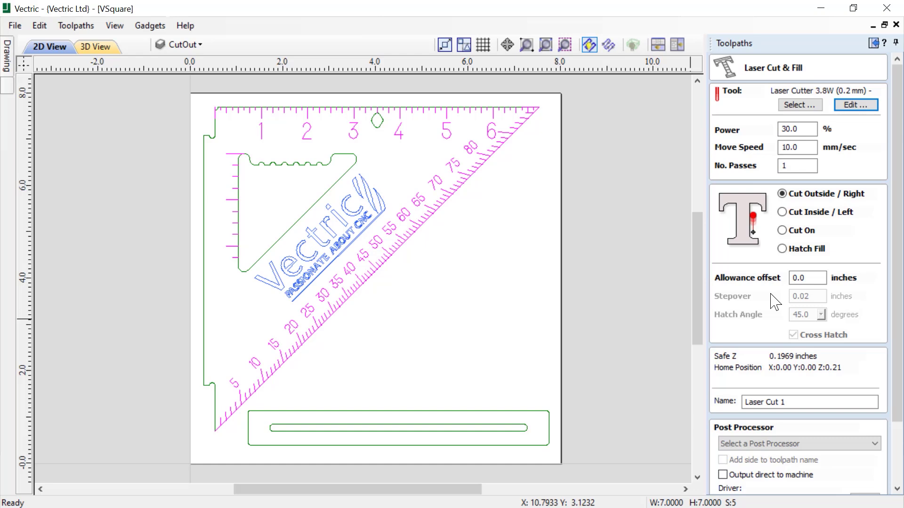
left_click(781, 232)
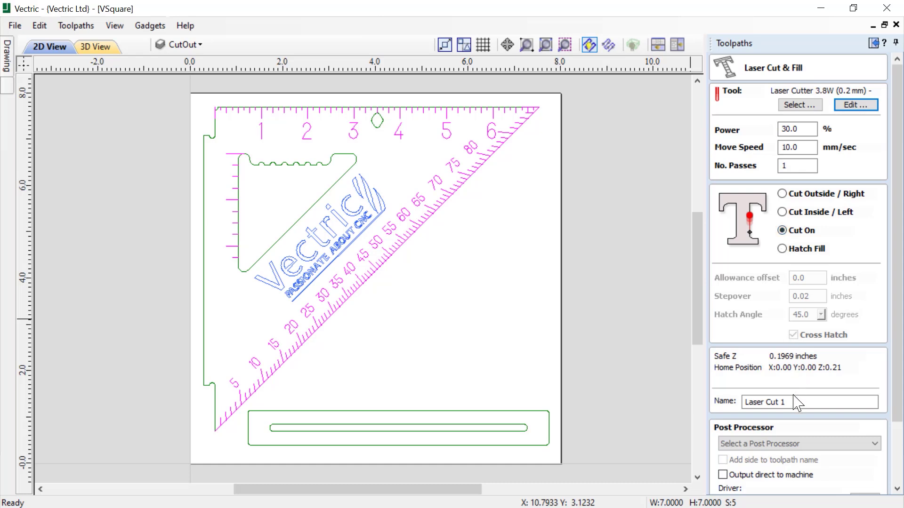
left_click_drag(796, 402, 735, 402)
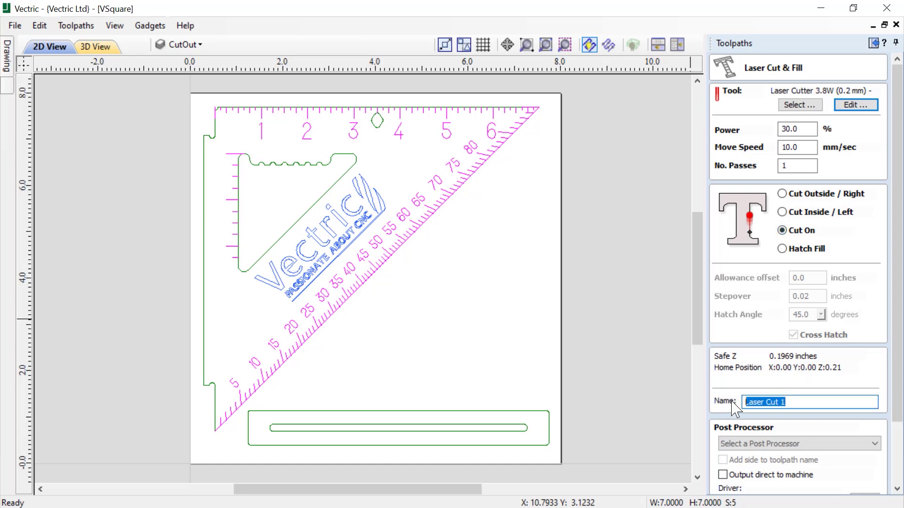
type("Grads")
Open the choice of post processors for the Grads toolpath.
left_click_drag(900, 389, 900, 432)
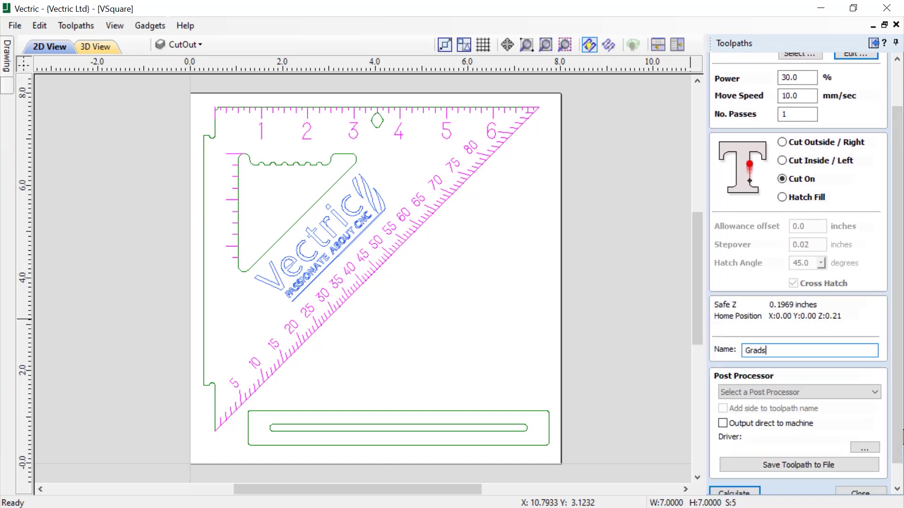
left_click(873, 394)
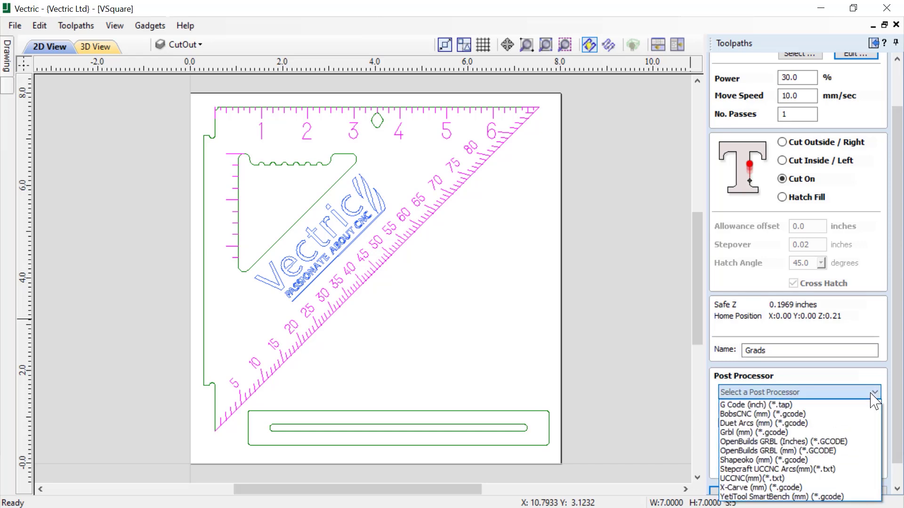